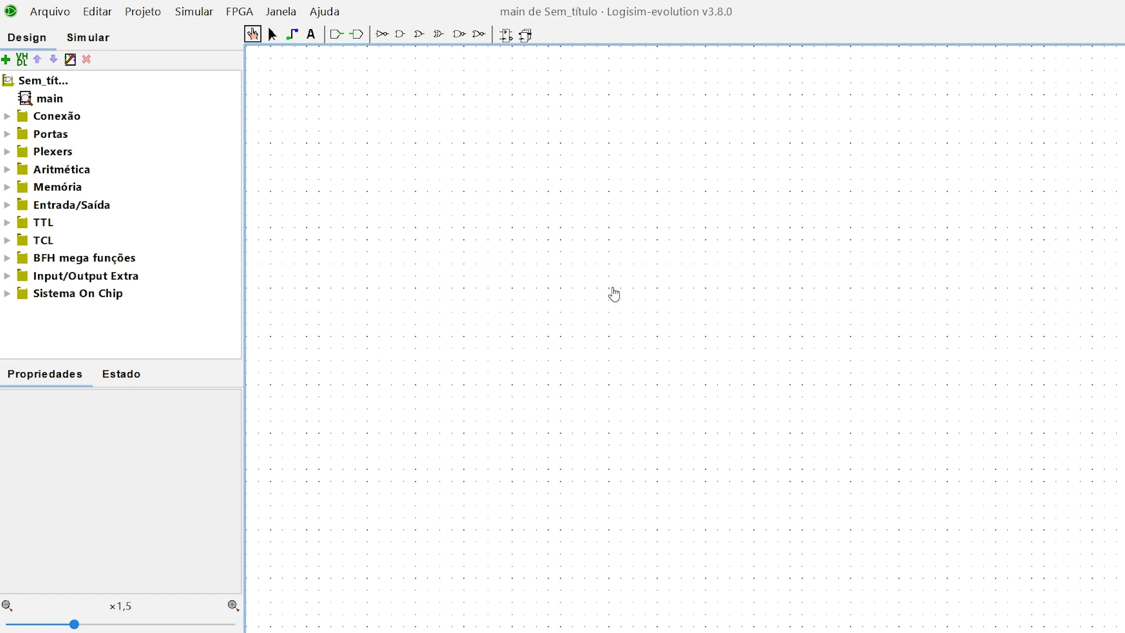
Step: Open the combinational analysis for the circuit and add the input variables a, b and c
left_click(159, 22)
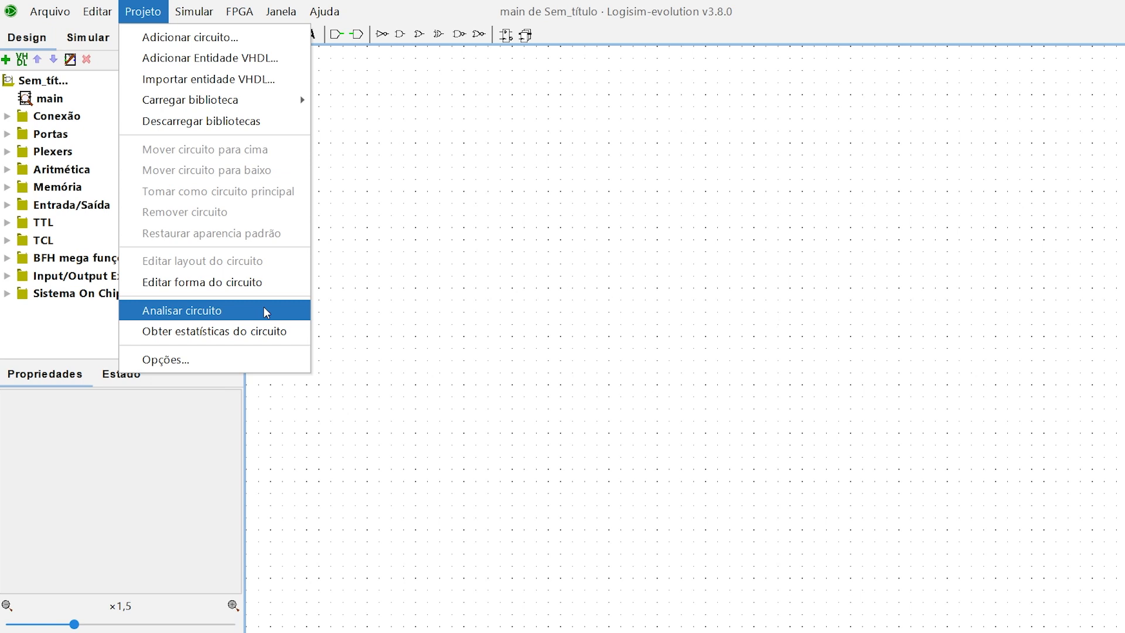
left_click(265, 310)
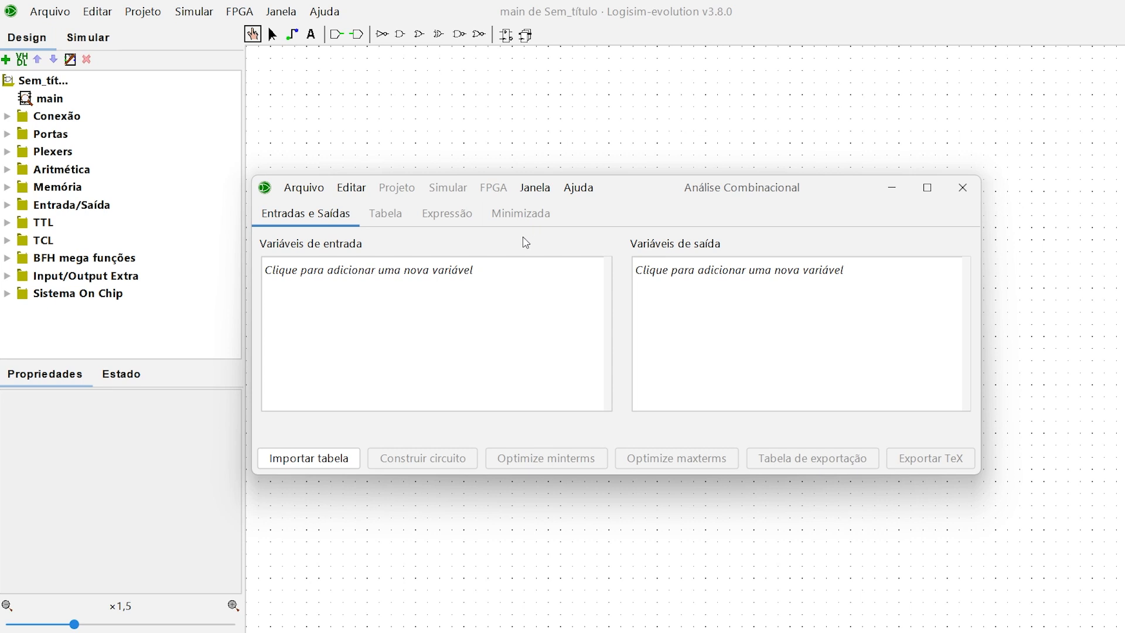
left_click(436, 277)
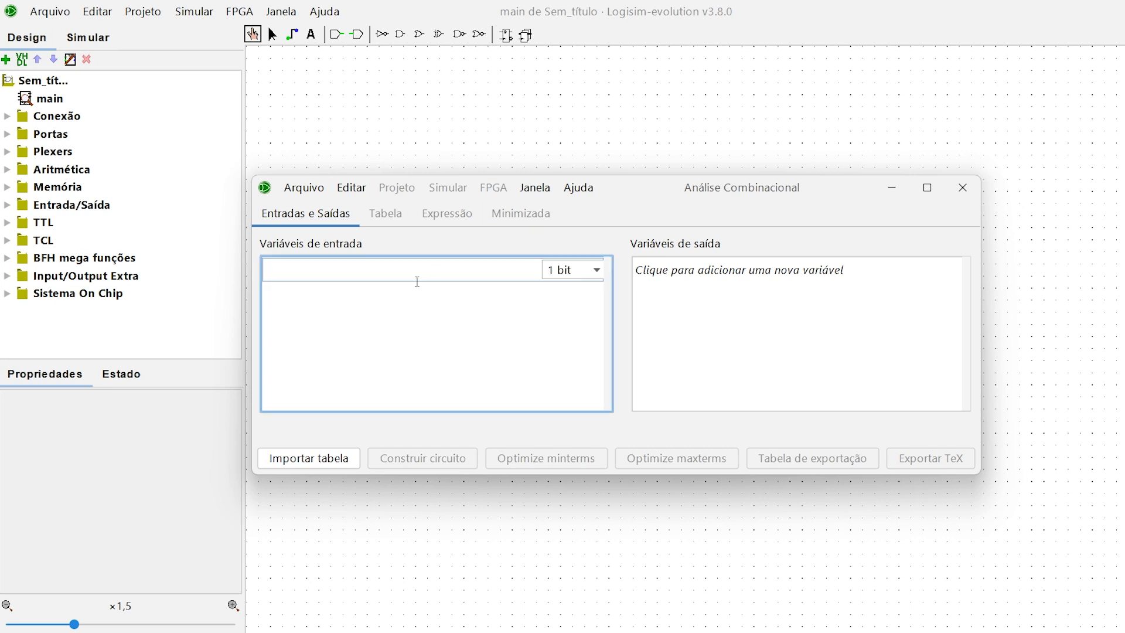
type("a")
key("Return")
type("b")
key("Return")
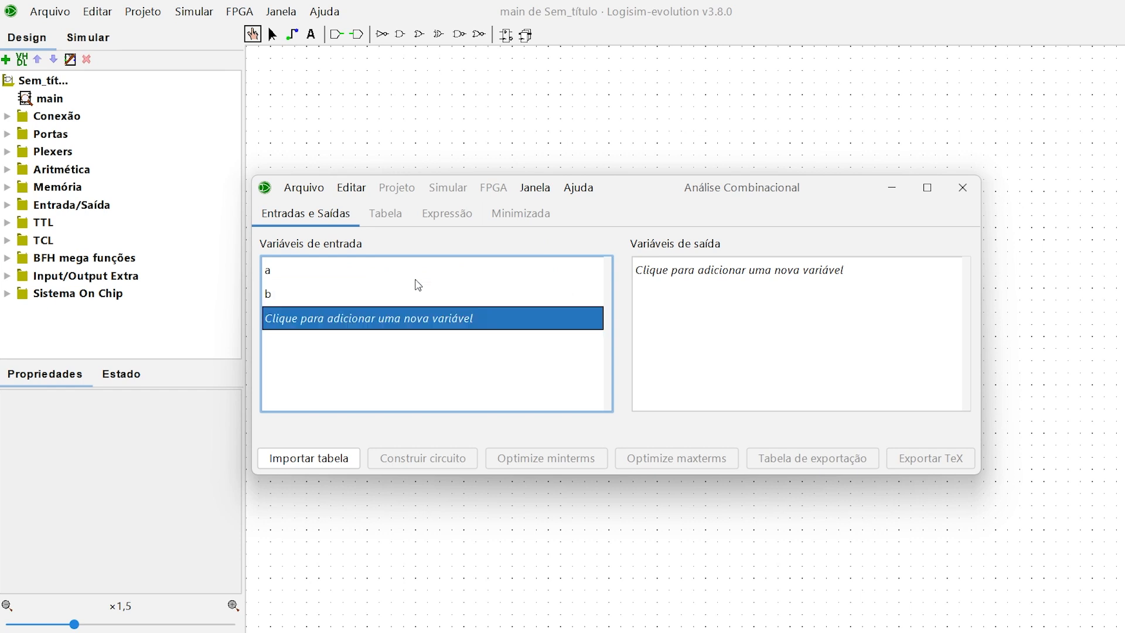
type("c")
key("Return")
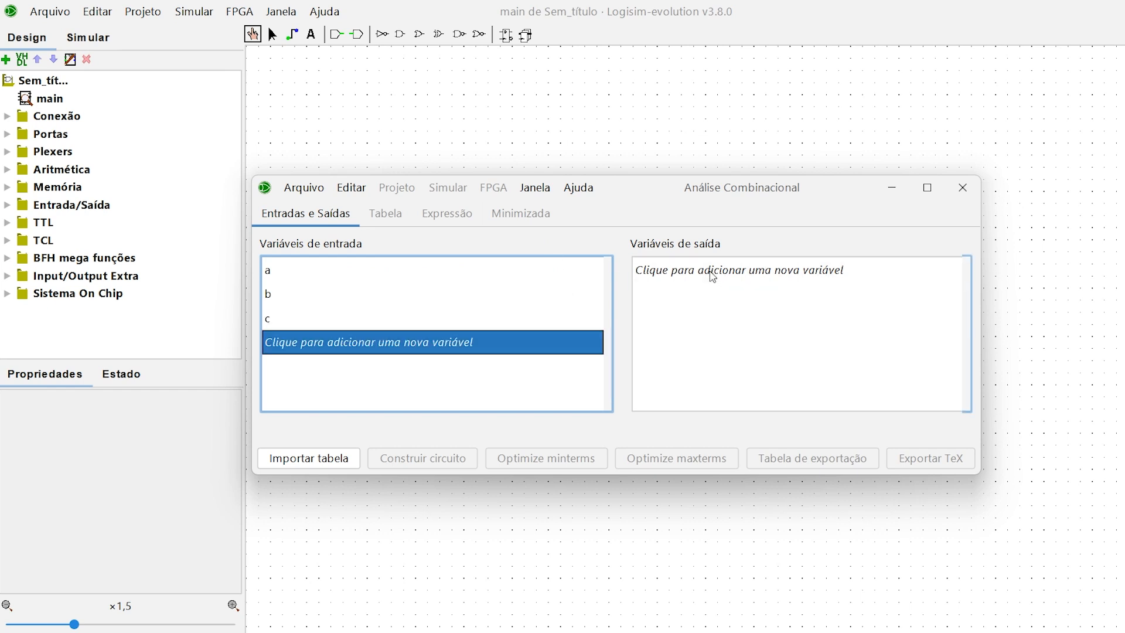
Step: Add a 1-bit output variable named F
left_click(712, 276)
type("F")
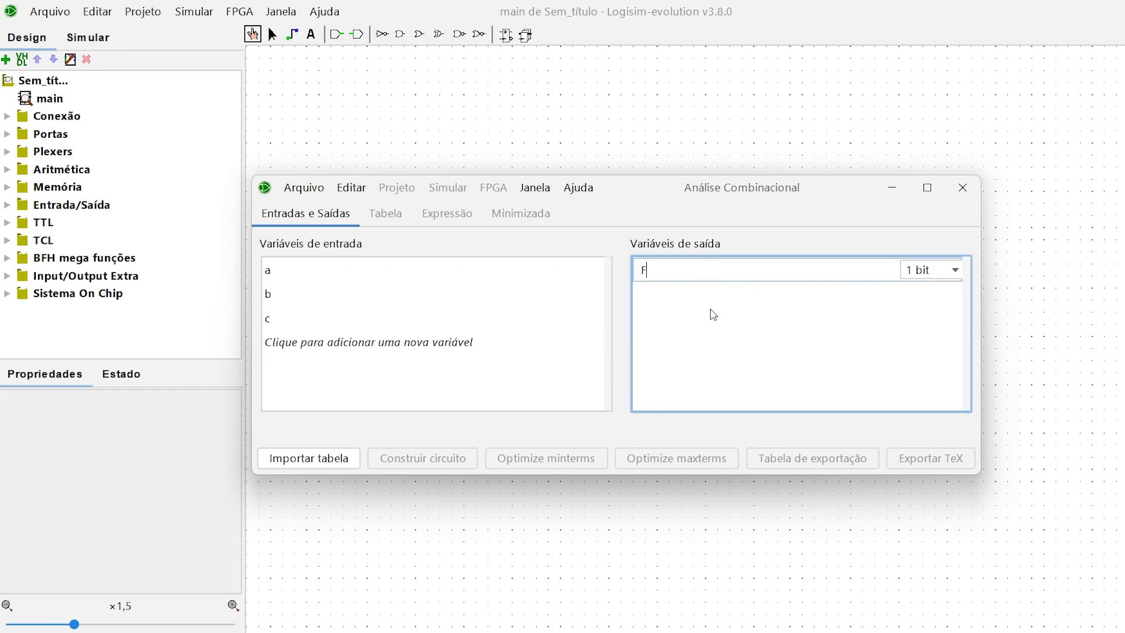
key("Return")
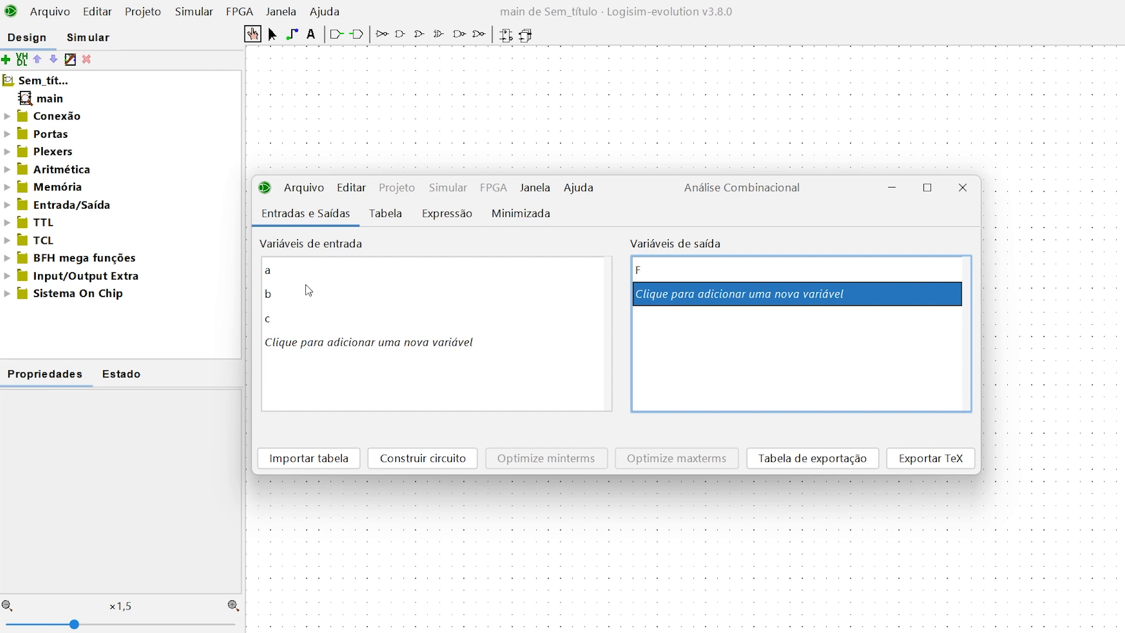
left_click(291, 274)
left_click(287, 296)
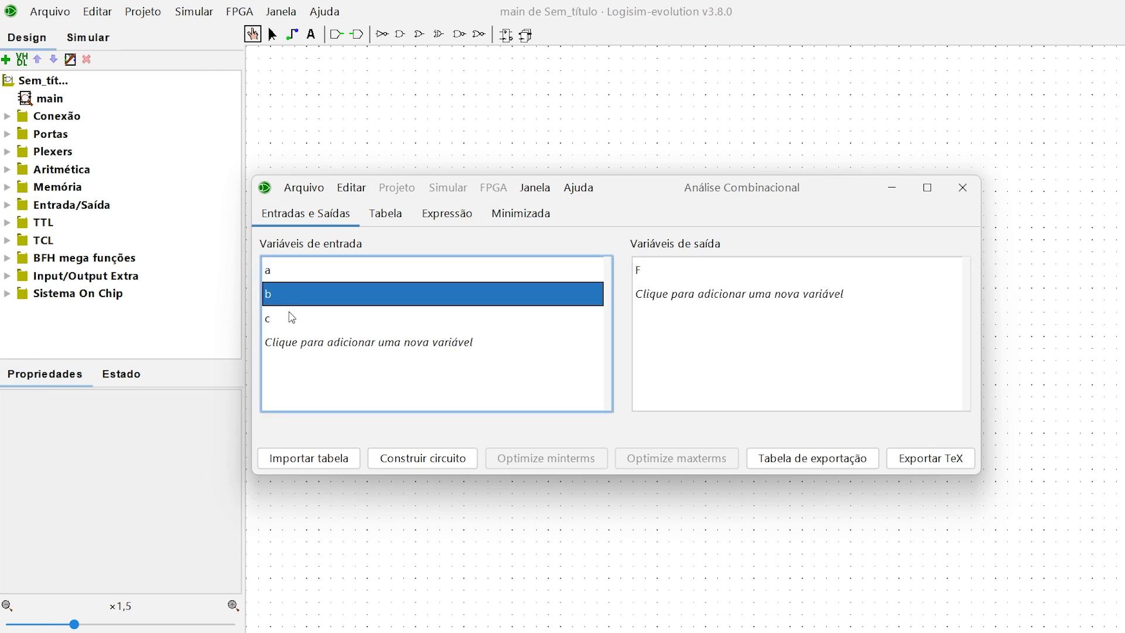
left_click(291, 318)
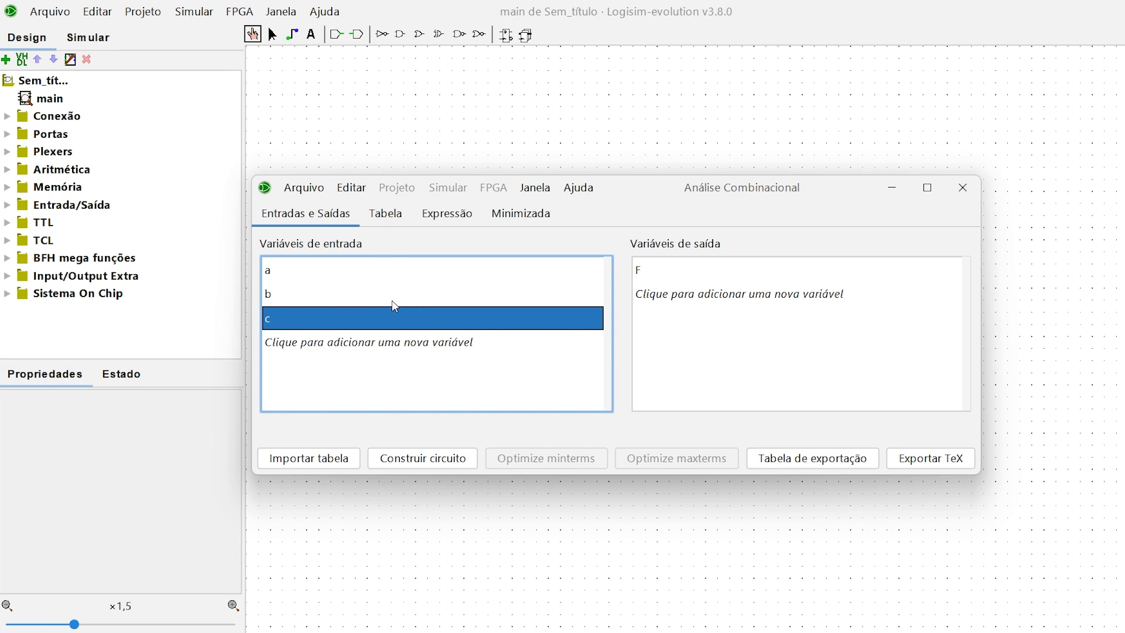
left_click(725, 274)
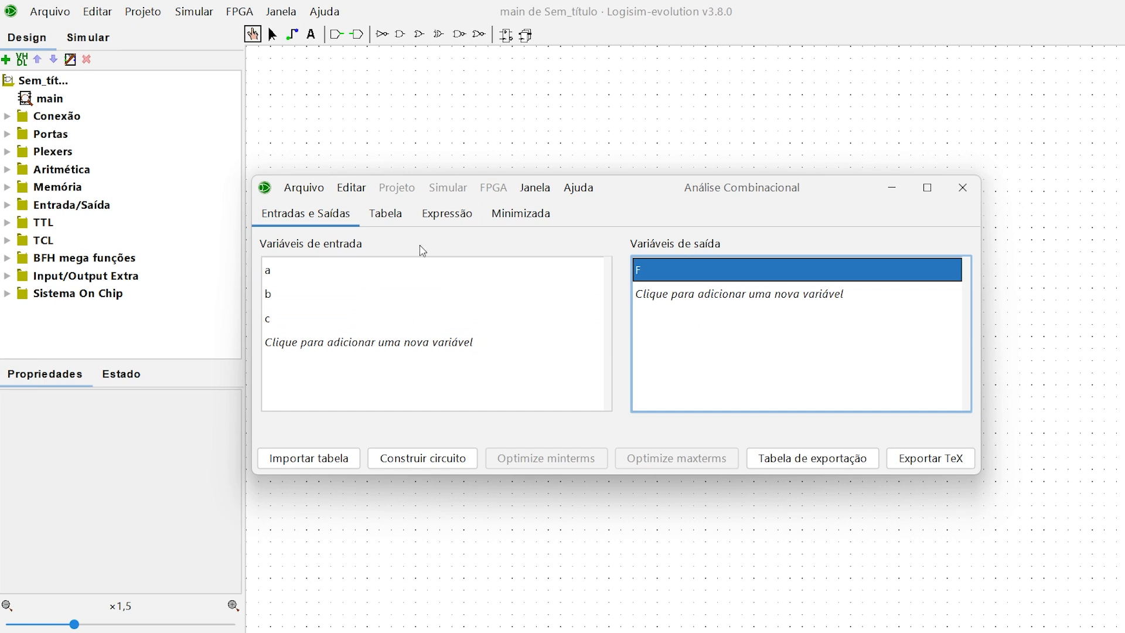
Step: Fill in the truth table's F column, from row 000 to row 111, with 0, 0, 0, 1, 0, 1, 1, 1
left_click(398, 223)
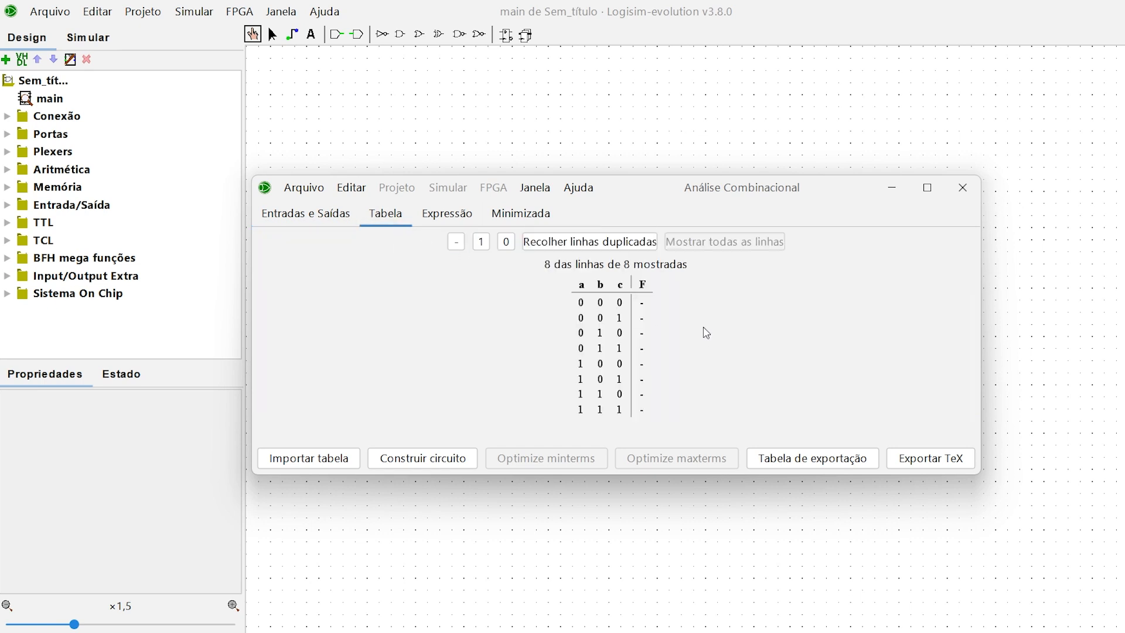
left_click(583, 306)
left_click(643, 304)
type("0")
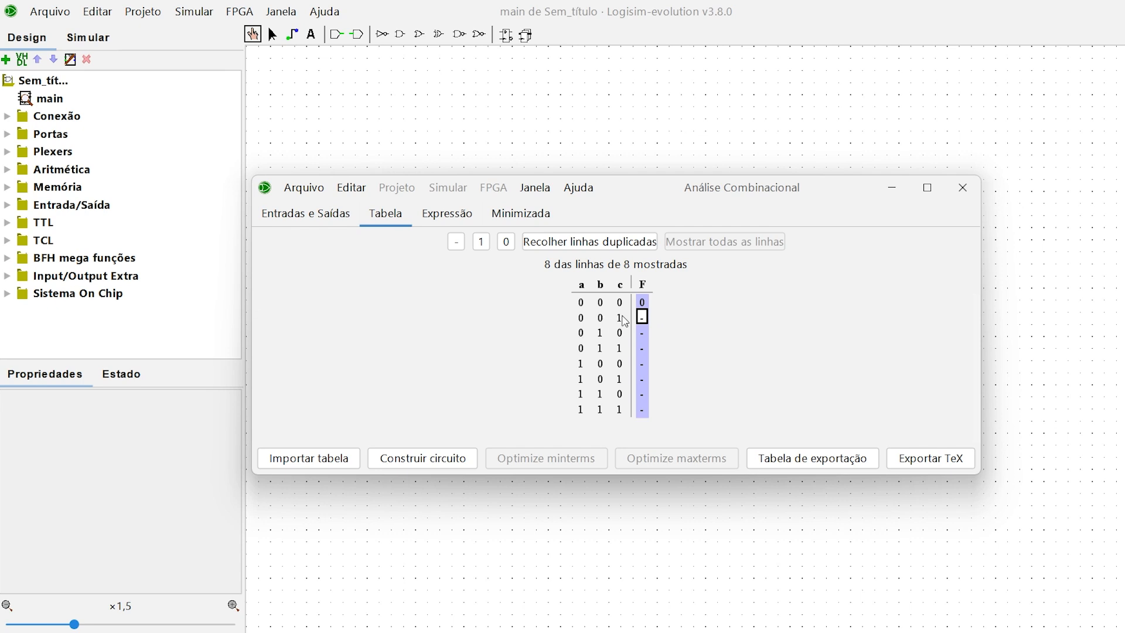
type("1")
left_click(643, 318)
type("0")
type("0")
type("1")
type("0")
key("1")
key("1")
type("11")
Step: Examine F's expression in the Lógico, Lógica Alternativa, Programação com Boolean's and Programação com bits notations, and return to Matemática
left_click(466, 220)
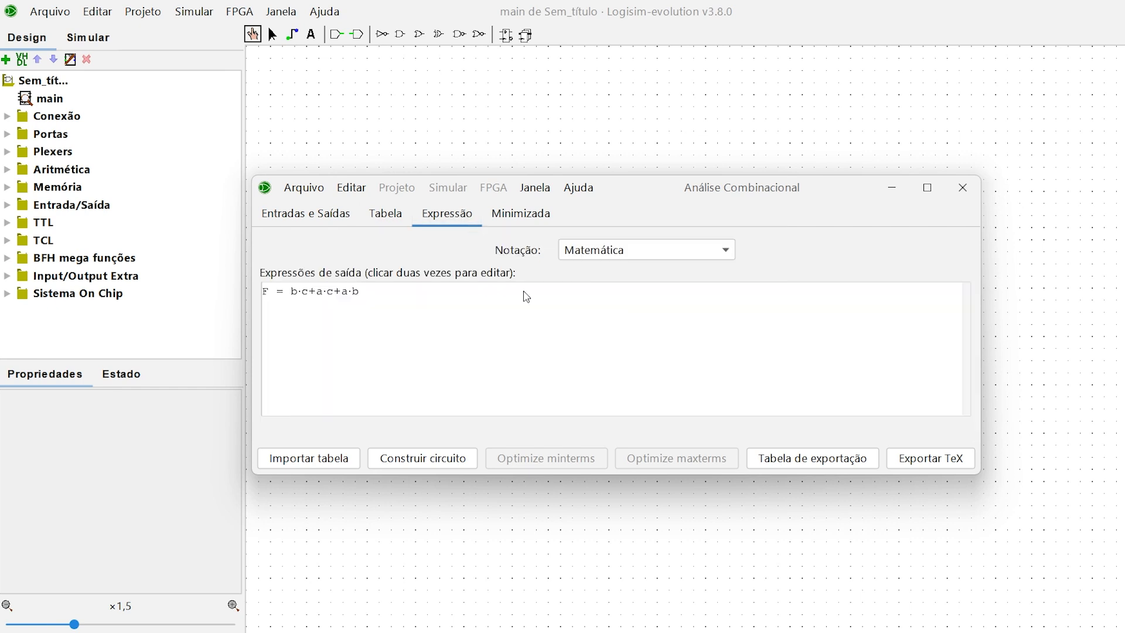
left_click(374, 292)
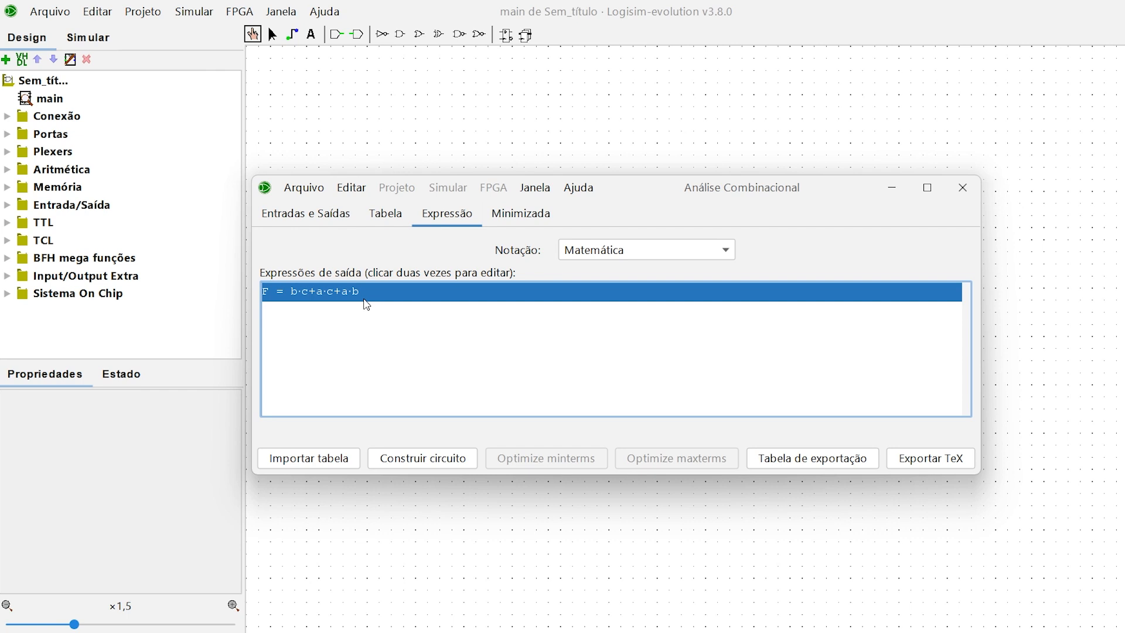
left_click(609, 257)
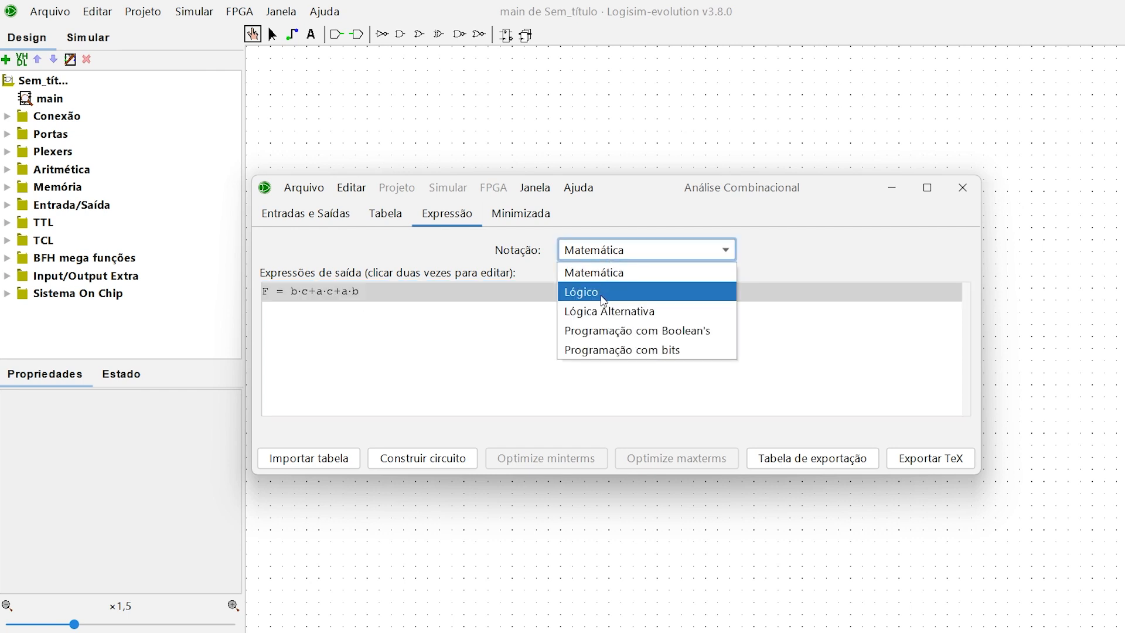
left_click(604, 293)
left_click(603, 252)
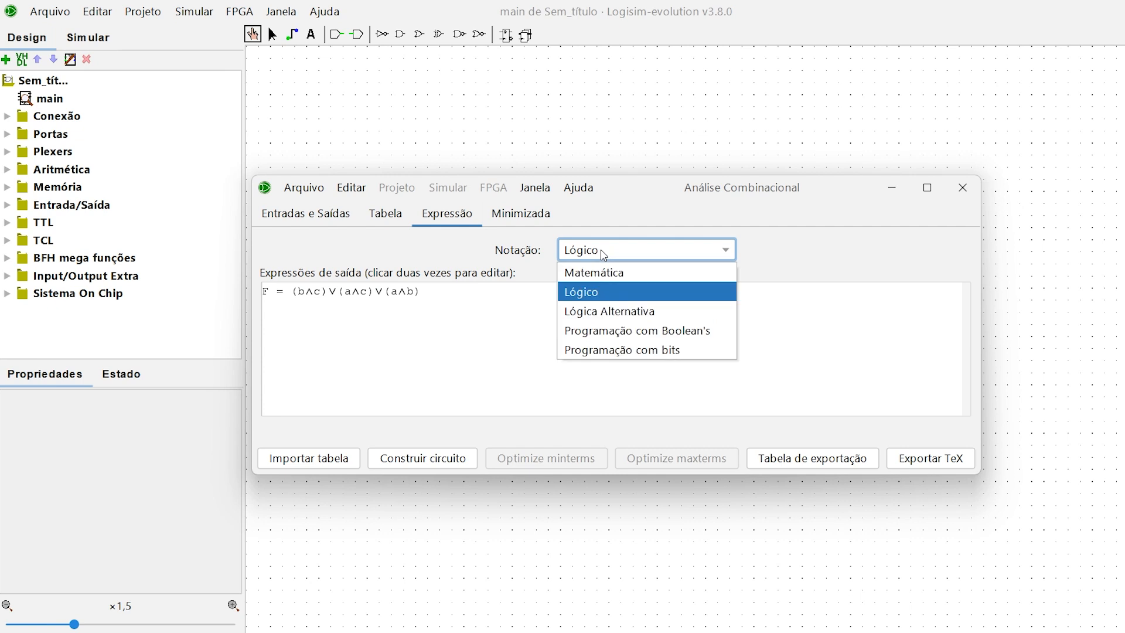
left_click(602, 315)
left_click(607, 253)
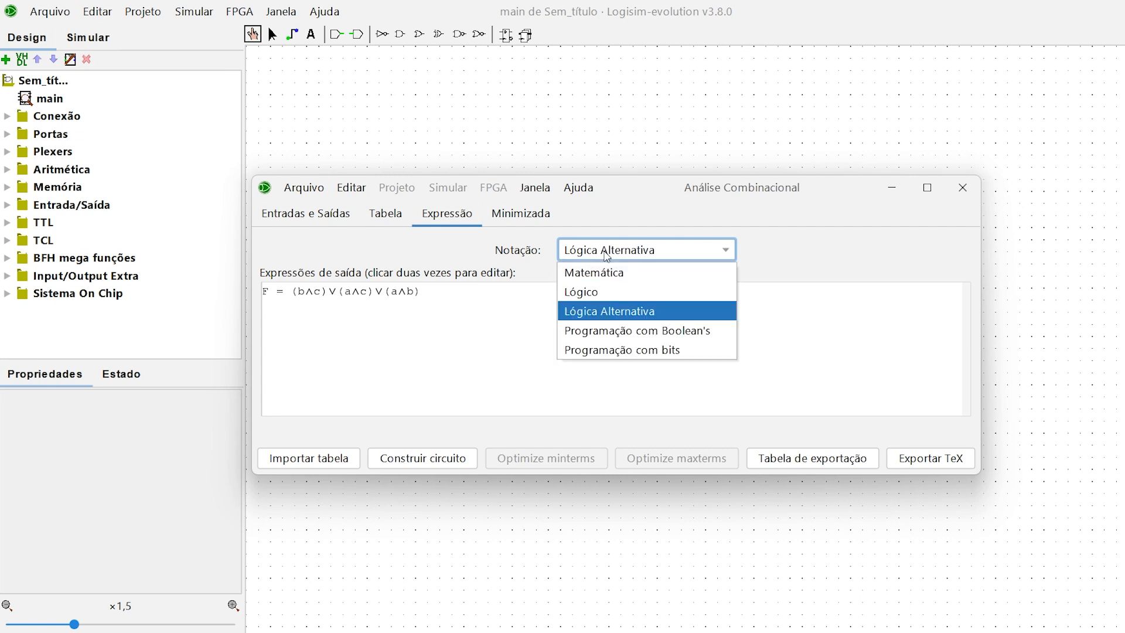
left_click(618, 331)
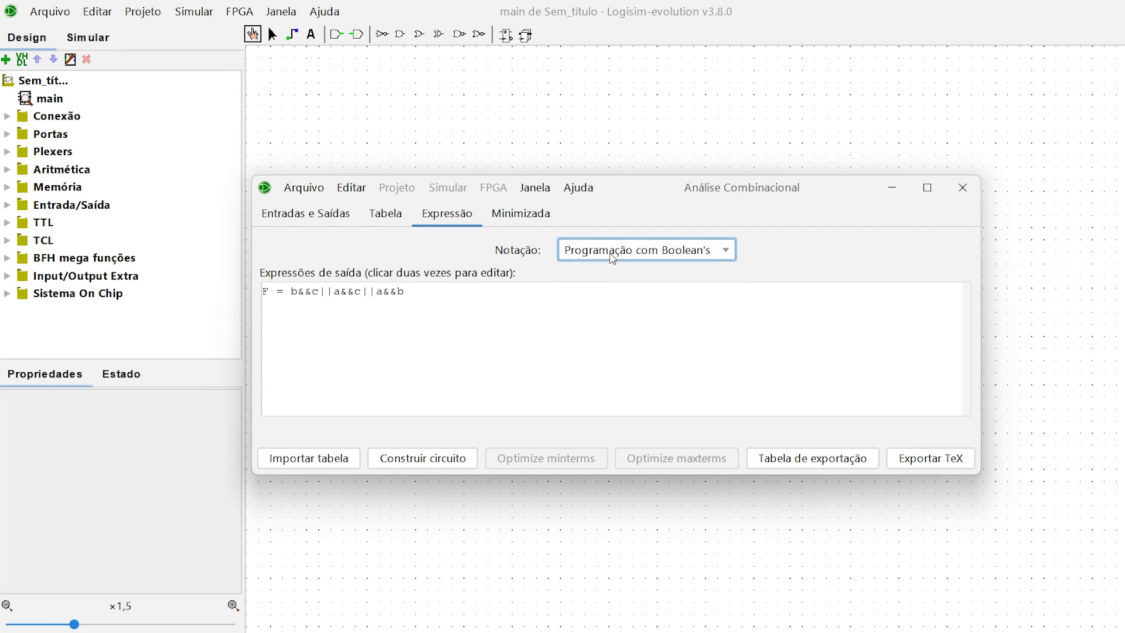
left_click(610, 253)
left_click(622, 350)
left_click(469, 298)
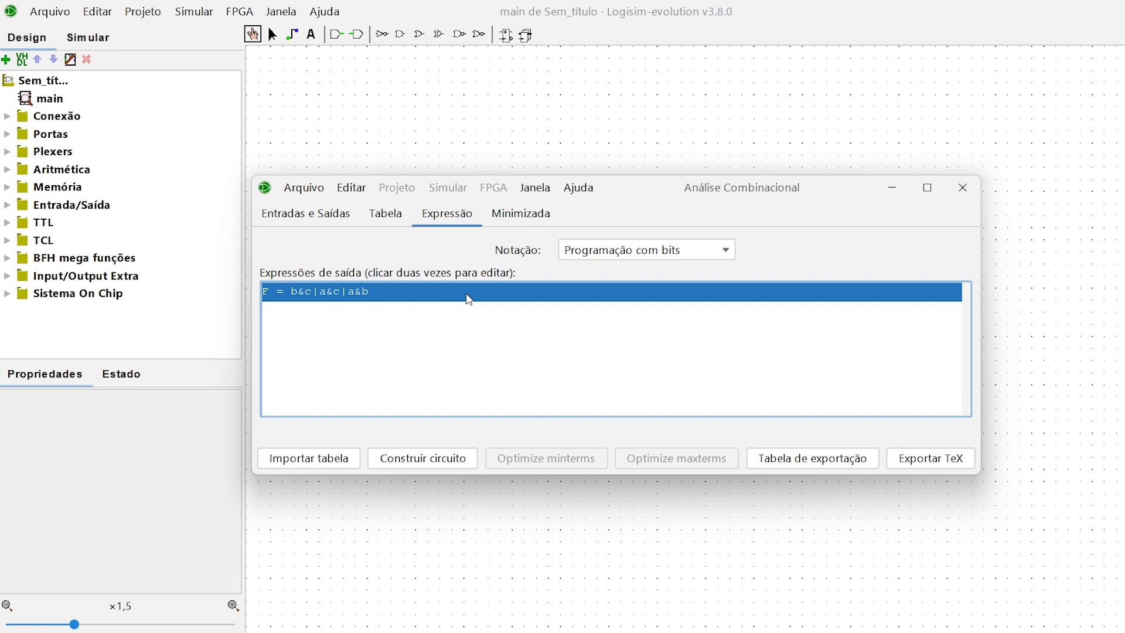
left_click(608, 258)
left_click(608, 272)
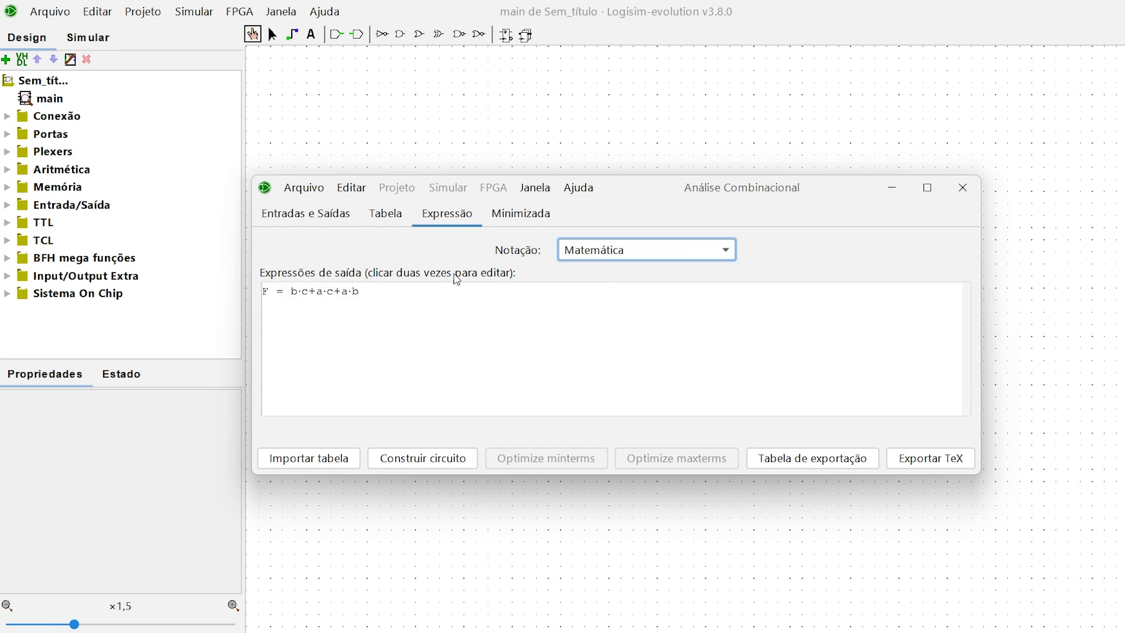
Step: Examine the Karnaugh map groups of F's minimized form with the analysis window enlarged
left_click(531, 225)
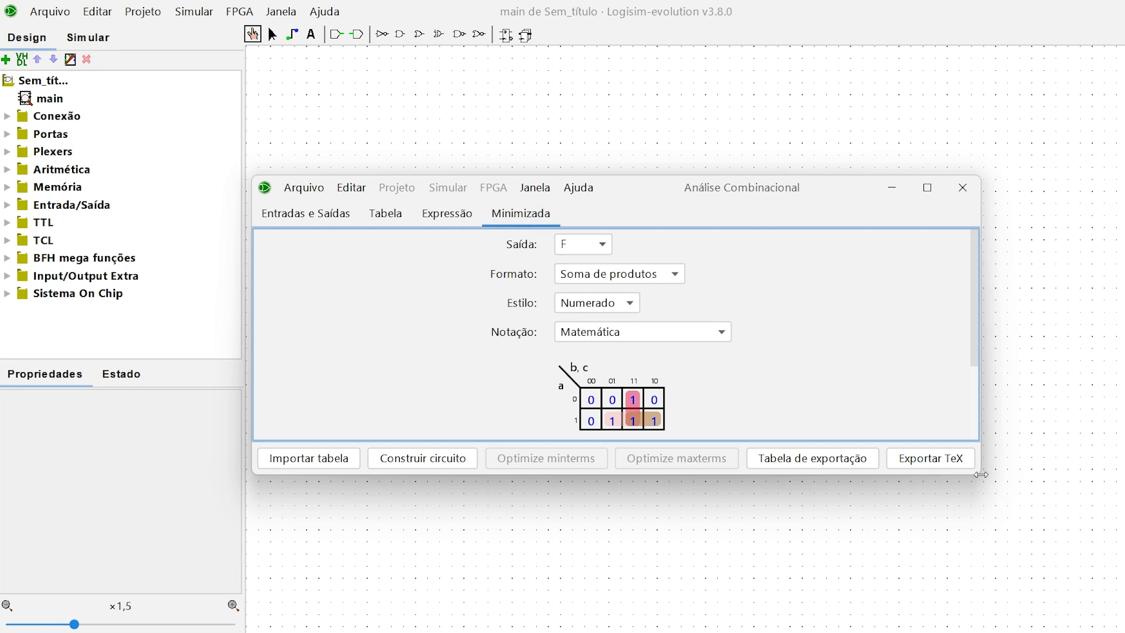
left_click_drag(980, 476, 979, 530)
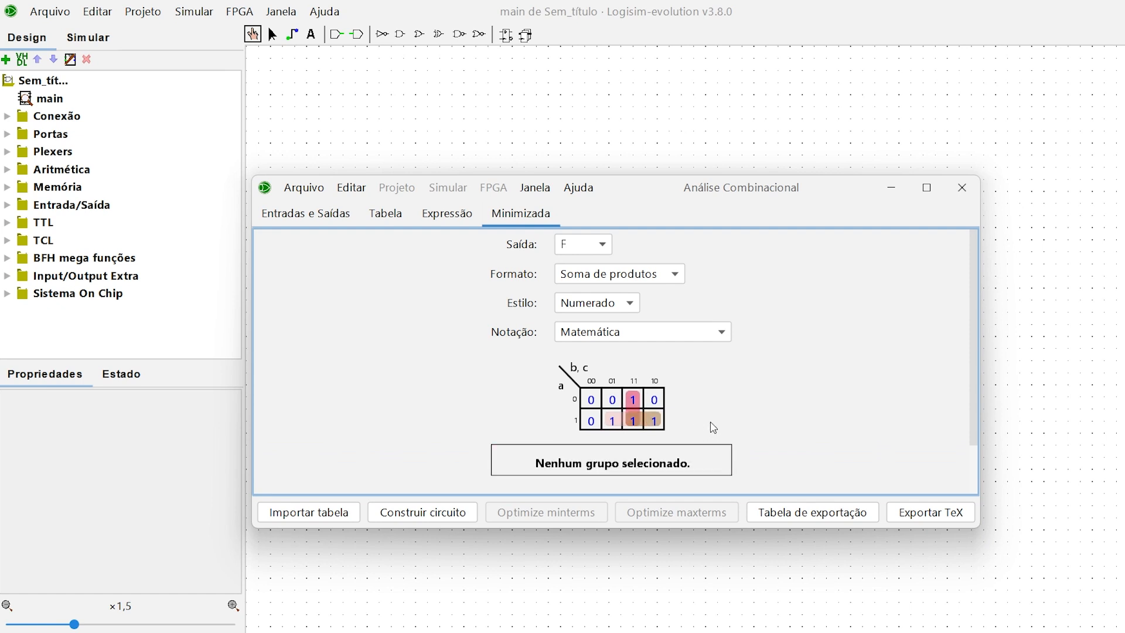
mouse_move(650, 420)
Step: Examine F's expression in the Produto das somas format, and restore the Soma de produtos format
left_click(598, 284)
left_click(600, 316)
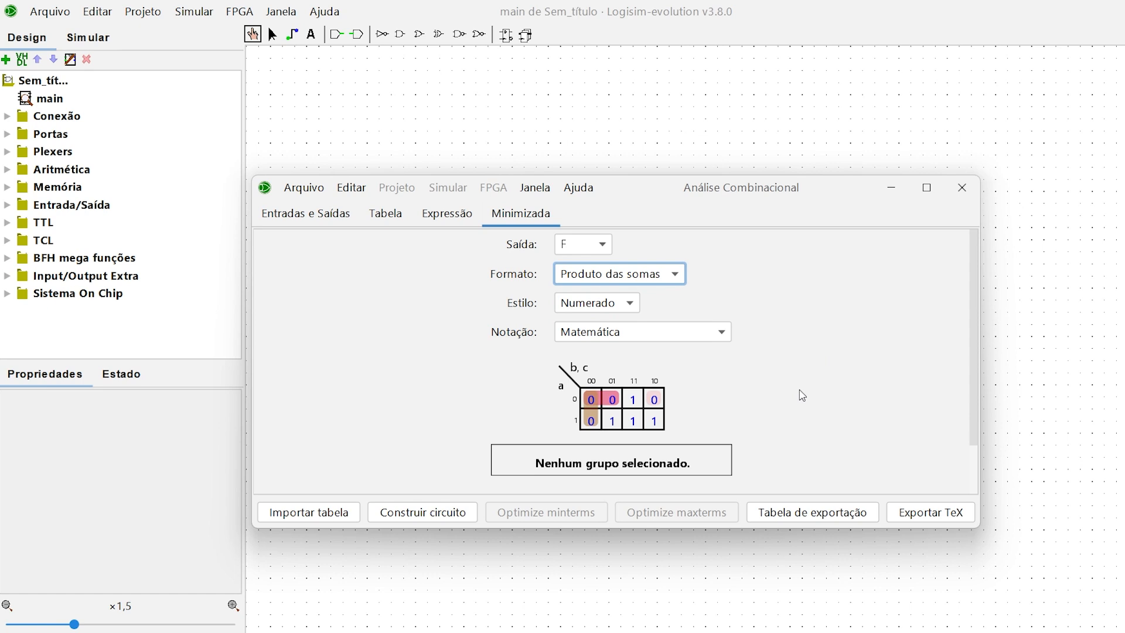
left_click(471, 227)
left_click(417, 296)
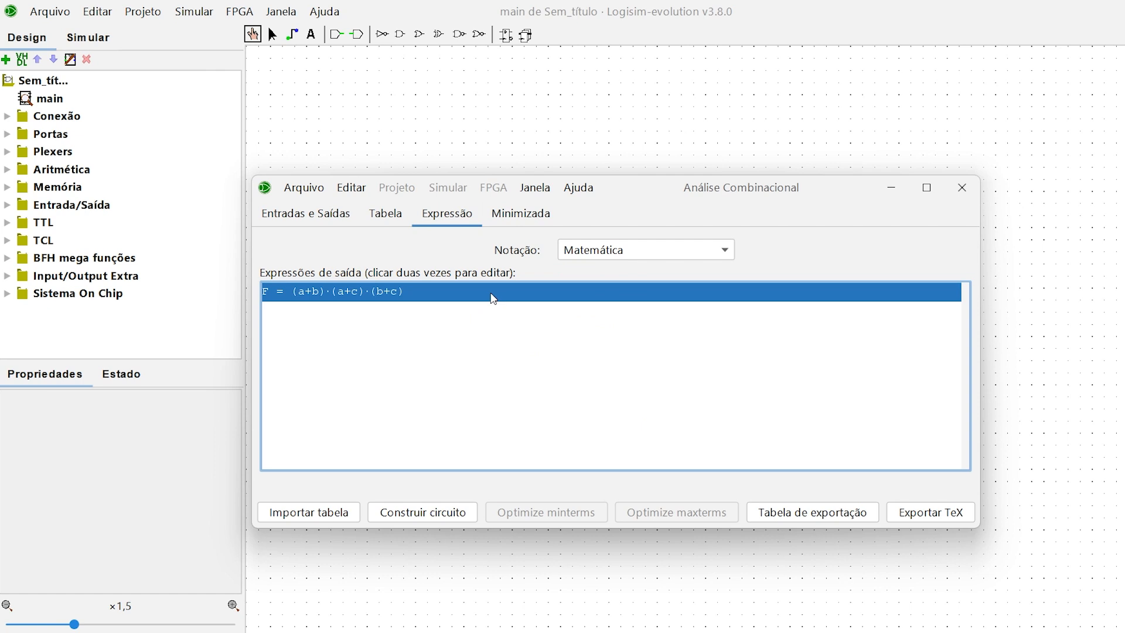
left_click(526, 218)
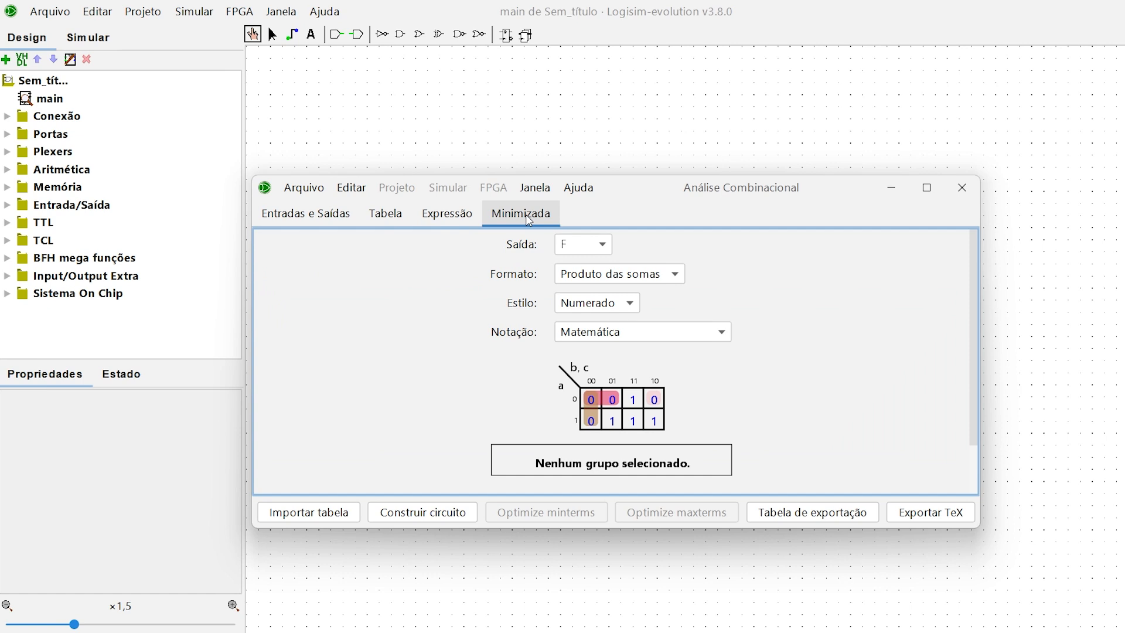
left_click(648, 285)
left_click(646, 293)
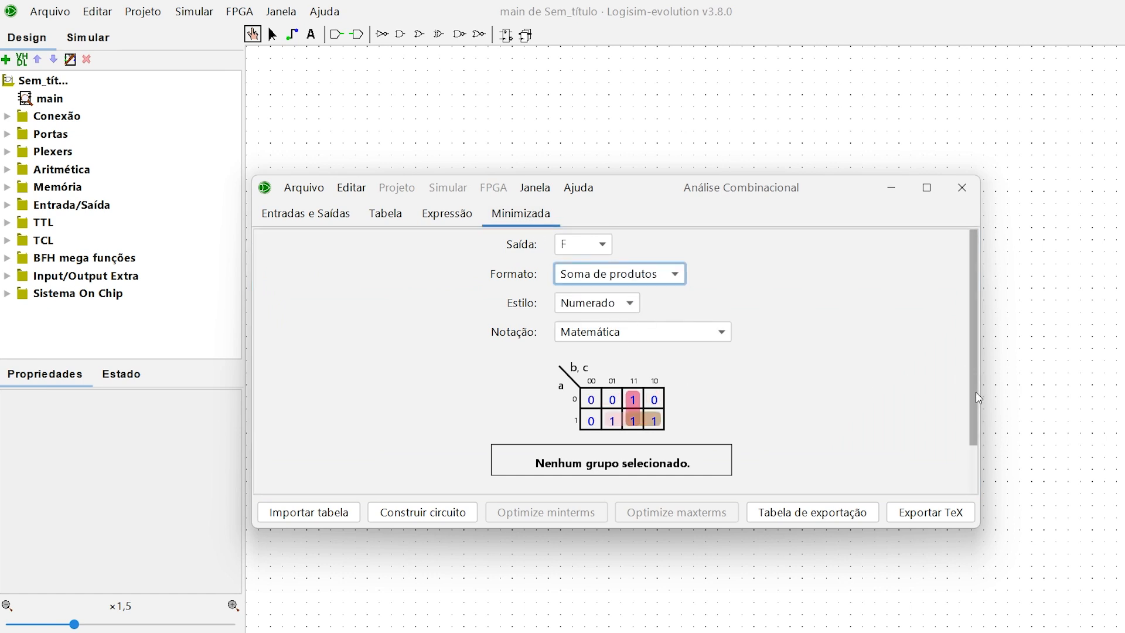
left_click_drag(976, 391, 912, 357)
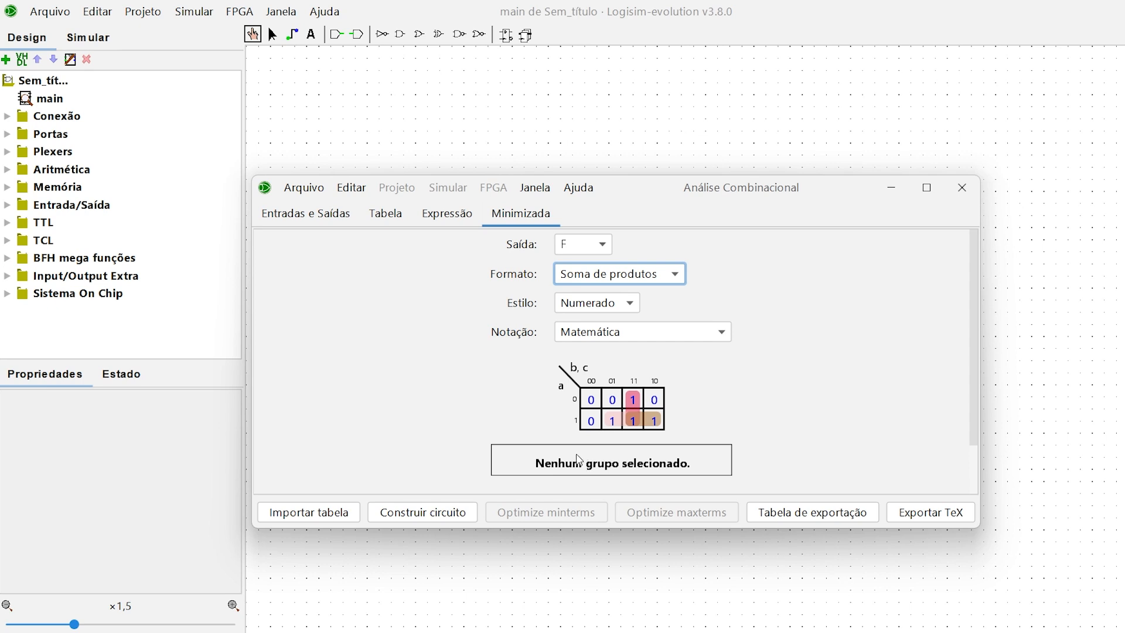
Step: Build the circuit from the analysis, replacing the main circuit in Sem_título, and close the analysis window
left_click(454, 520)
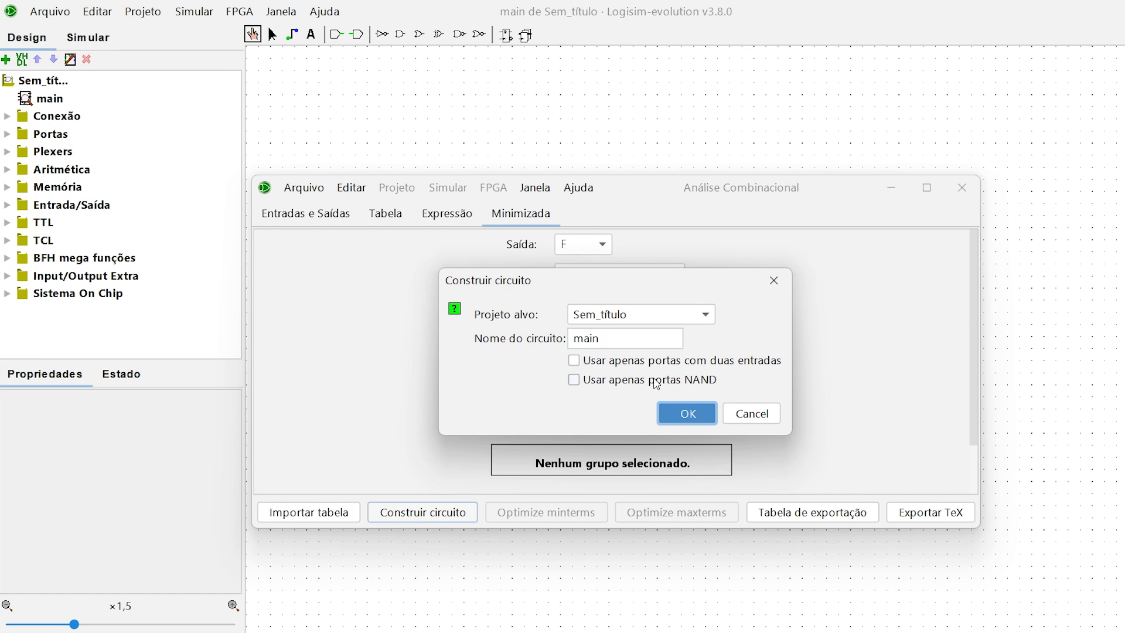
left_click(686, 414)
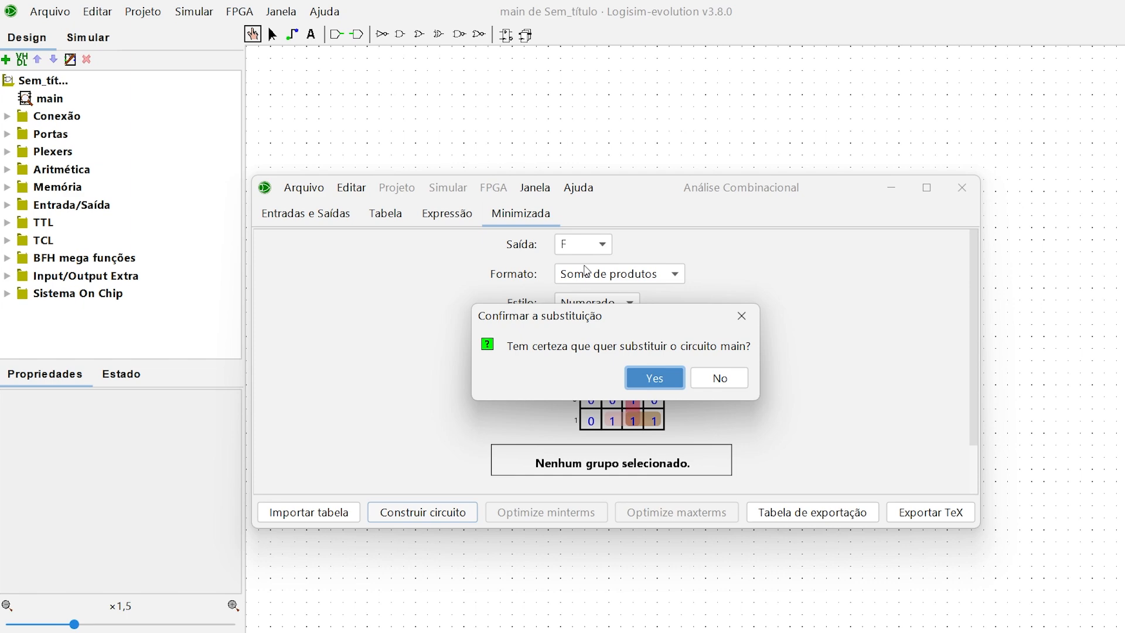
left_click(658, 378)
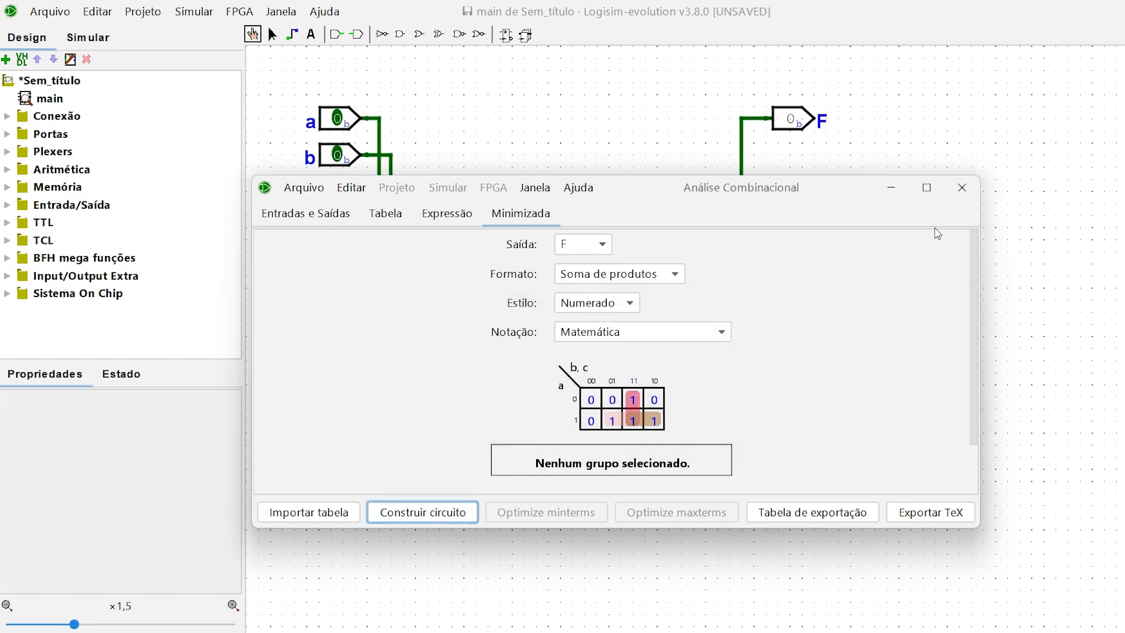
left_click(963, 188)
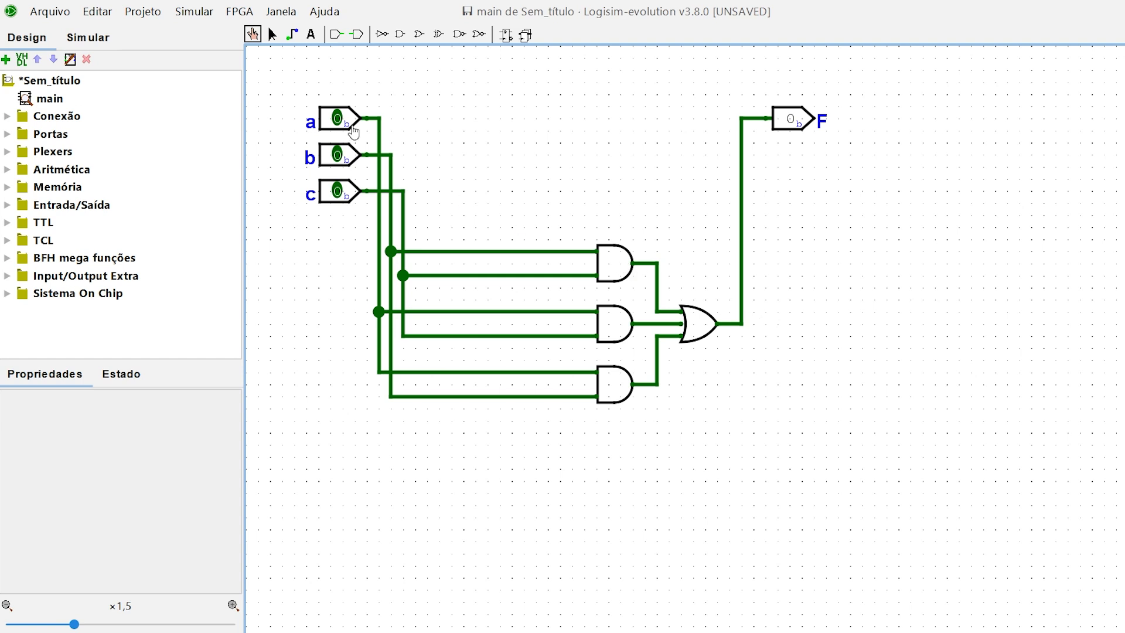
Step: Analyze the generated circuit and review its input and output variables, truth table and expression for F
left_click(164, 20)
left_click(203, 308)
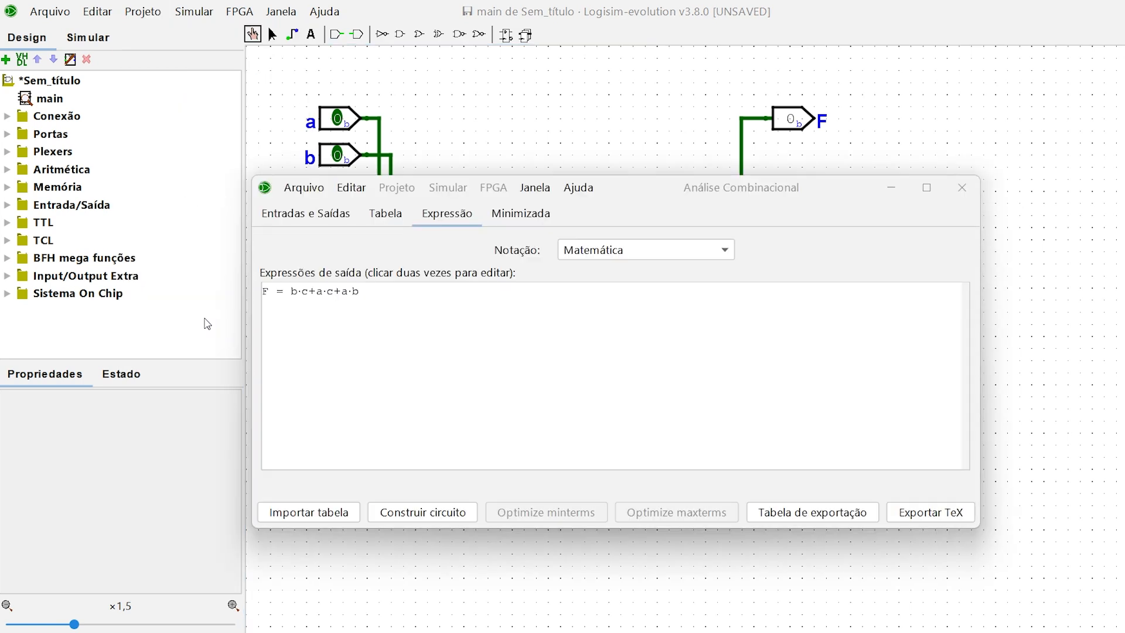
left_click(306, 217)
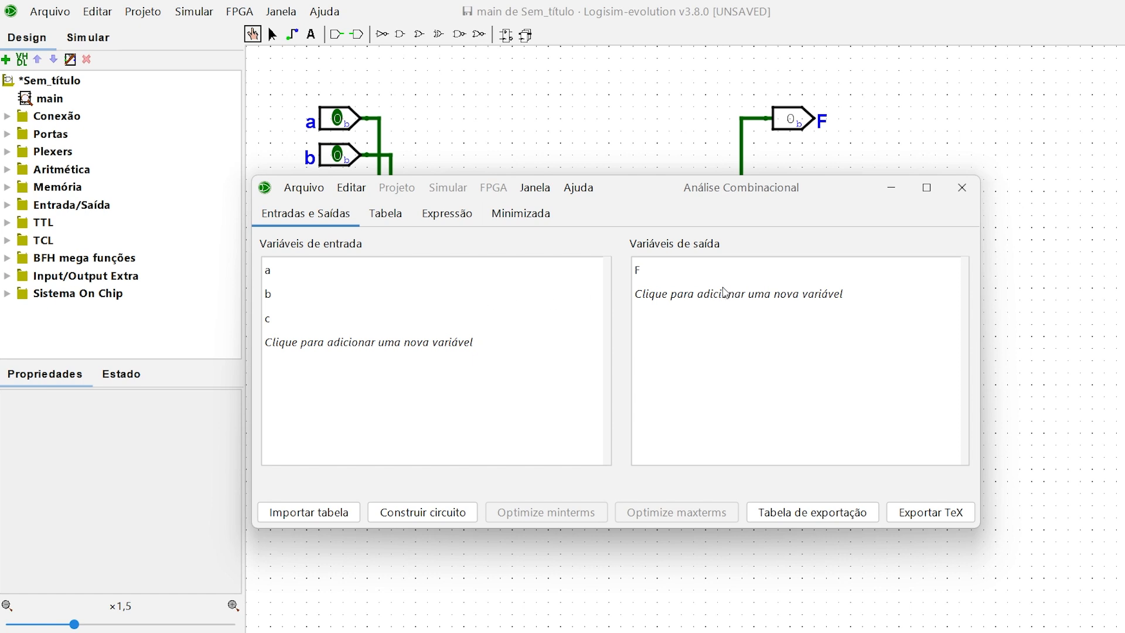
left_click(377, 228)
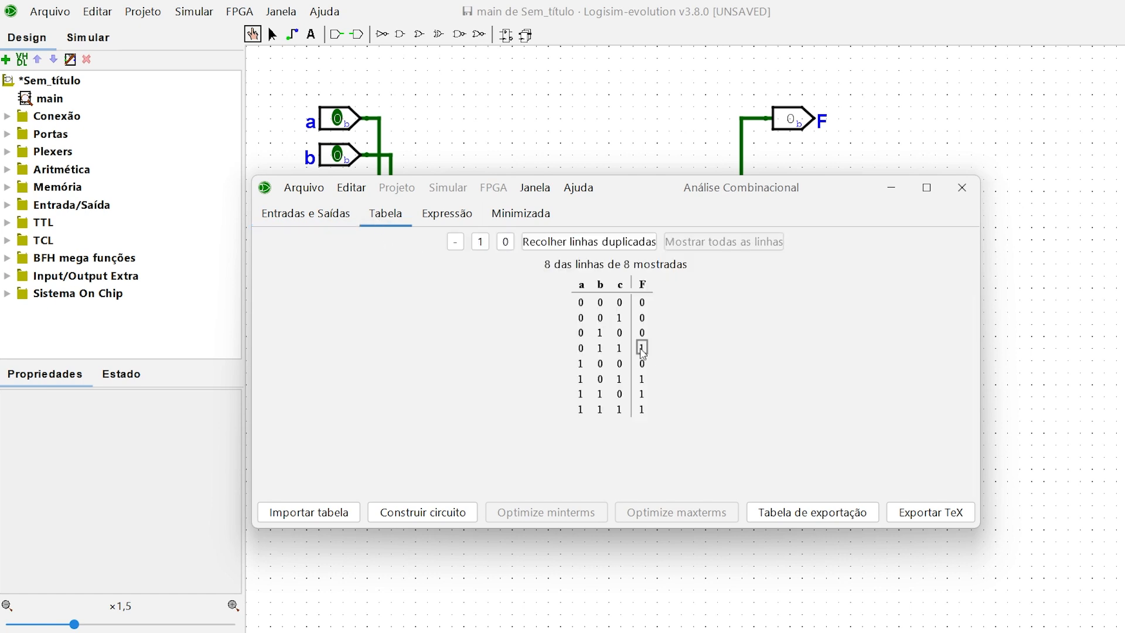
left_click(448, 214)
left_click(395, 293)
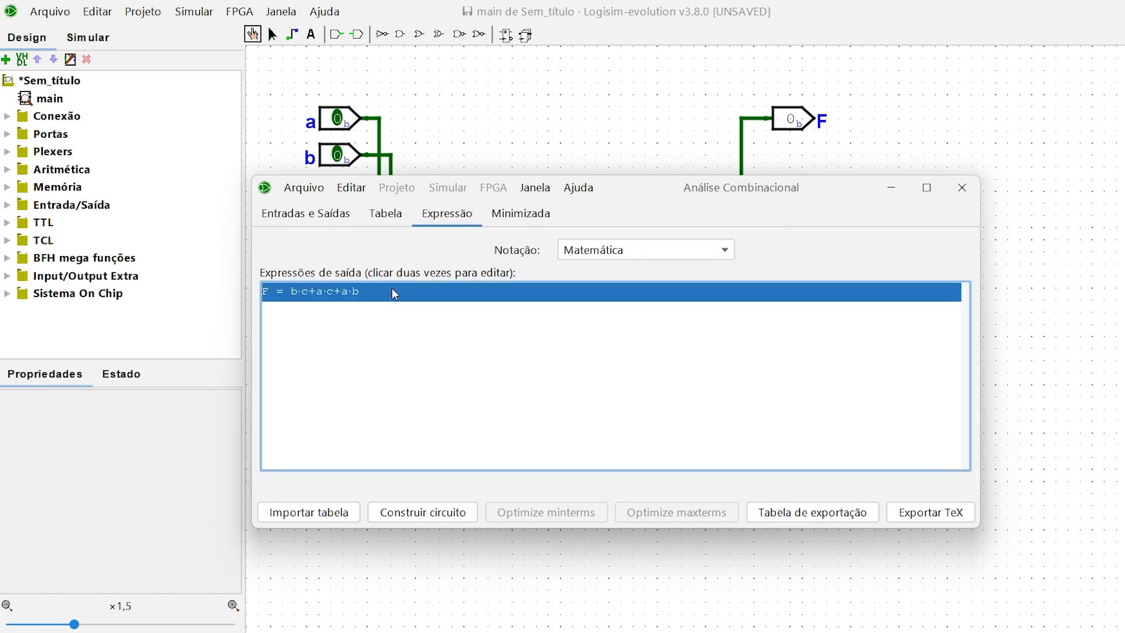
Step: Review F's minimized form, and rebuild the main circuit in Sem_título using only NAND gates, replacing the existing circuit and closing the analysis window
left_click(519, 217)
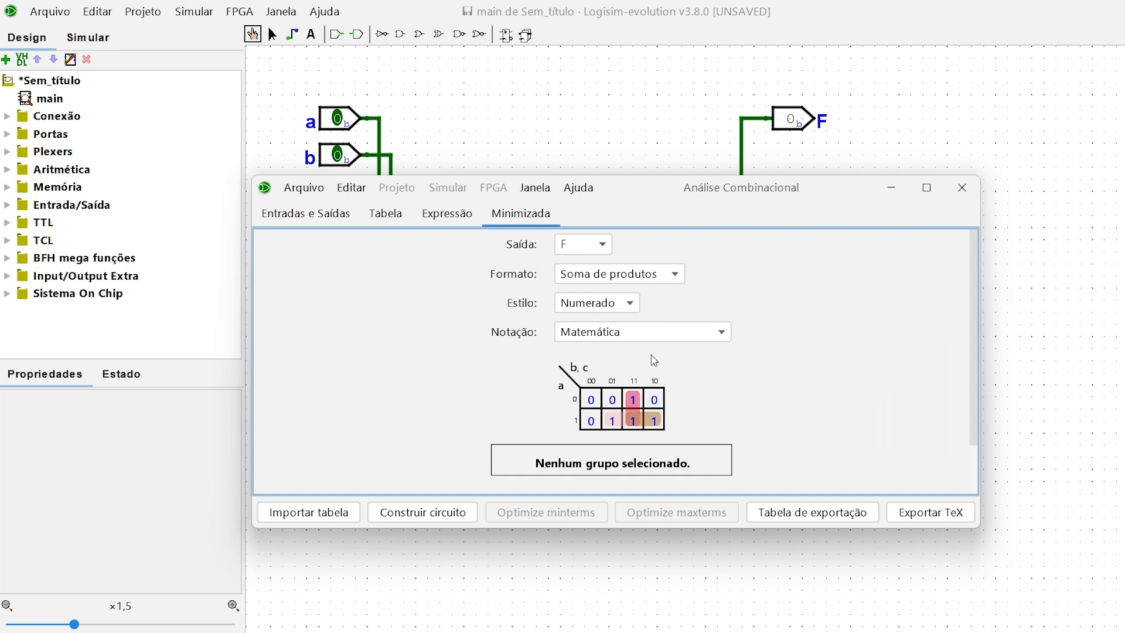
left_click(467, 217)
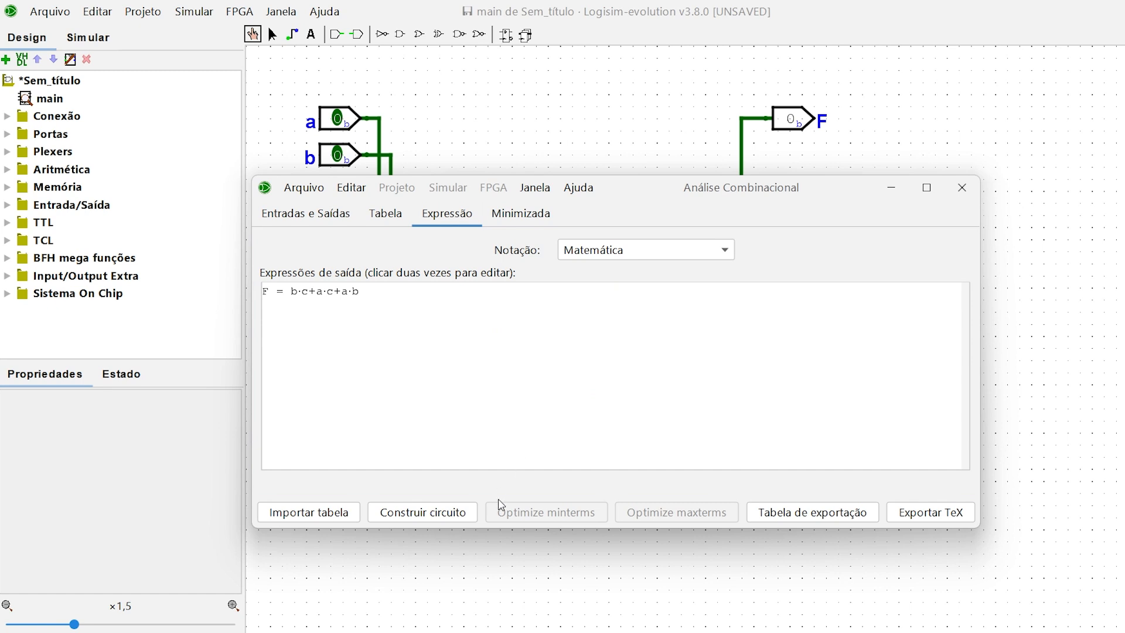
left_click(449, 520)
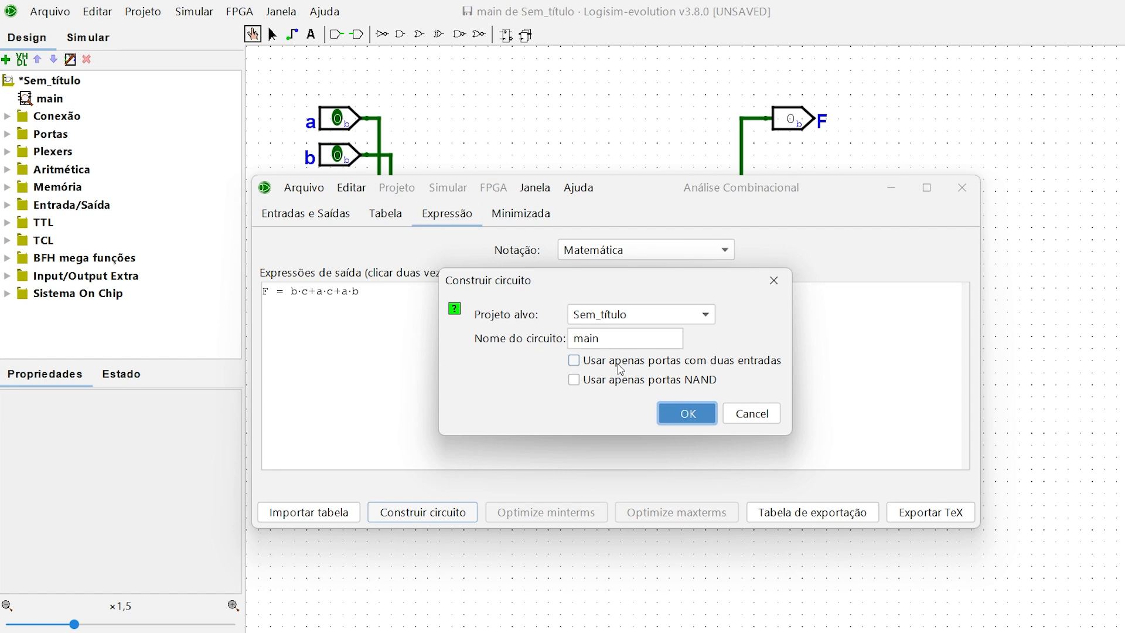
left_click(586, 382)
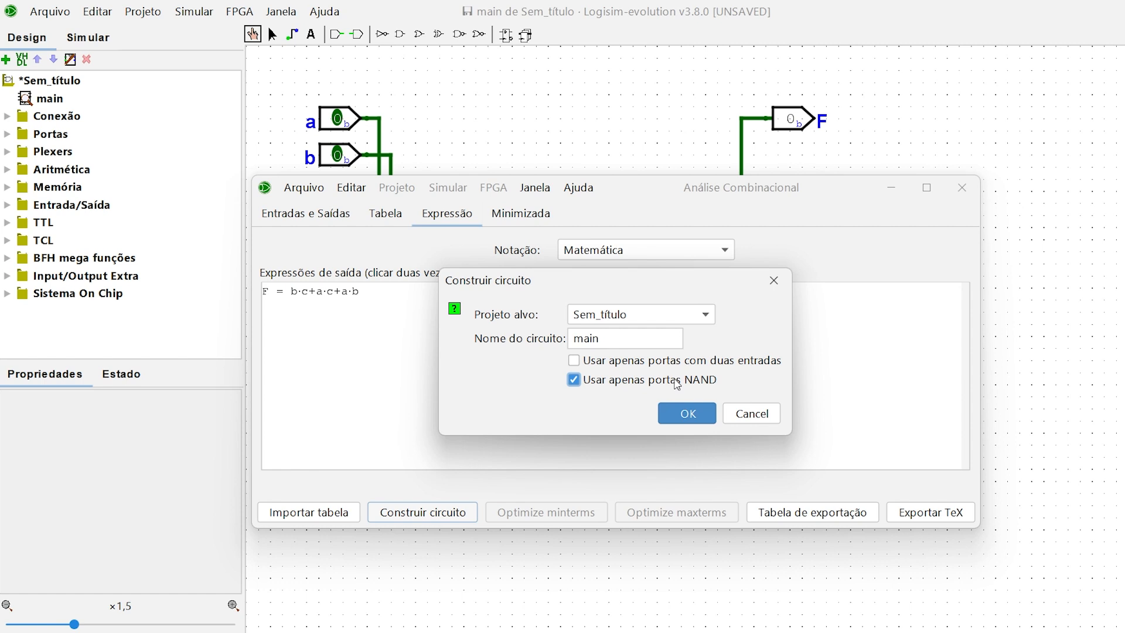
left_click(690, 420)
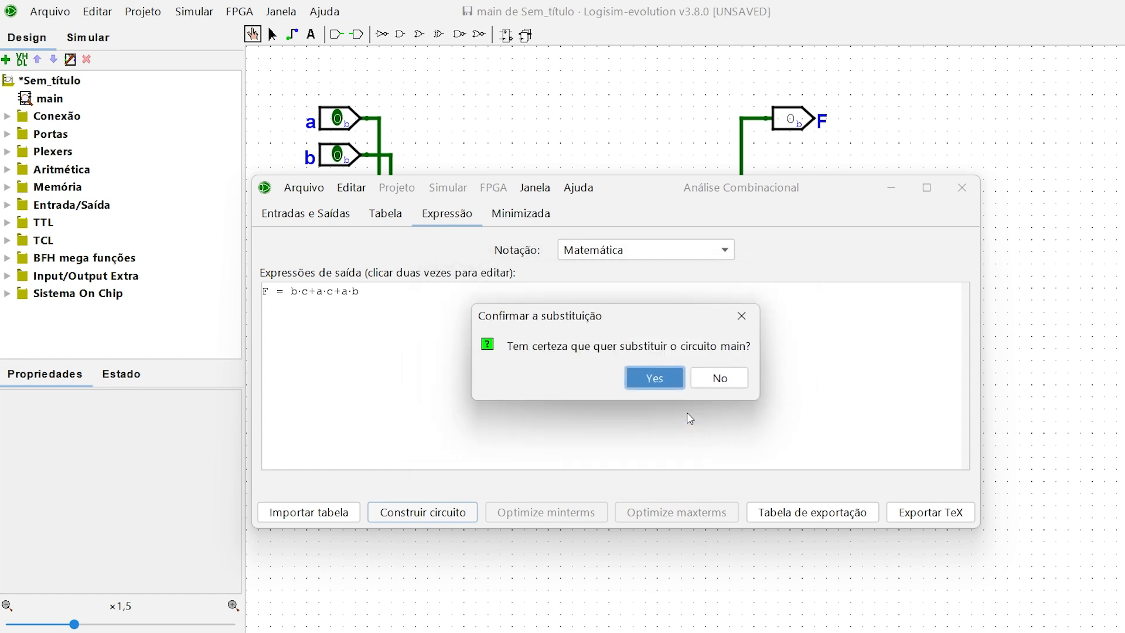
left_click(662, 378)
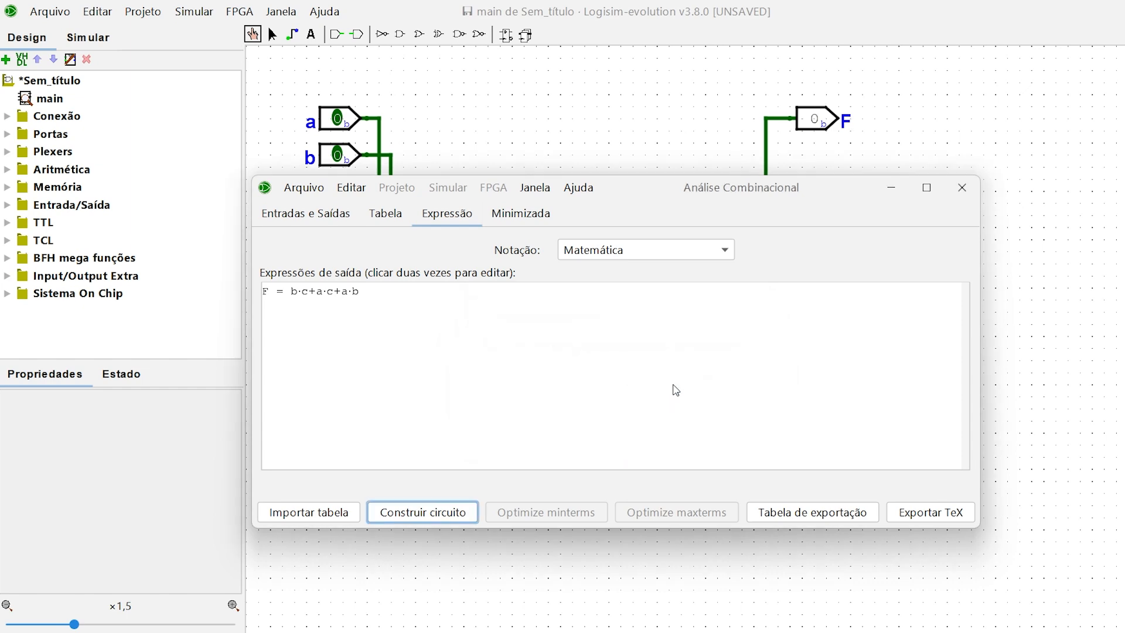
left_click(964, 192)
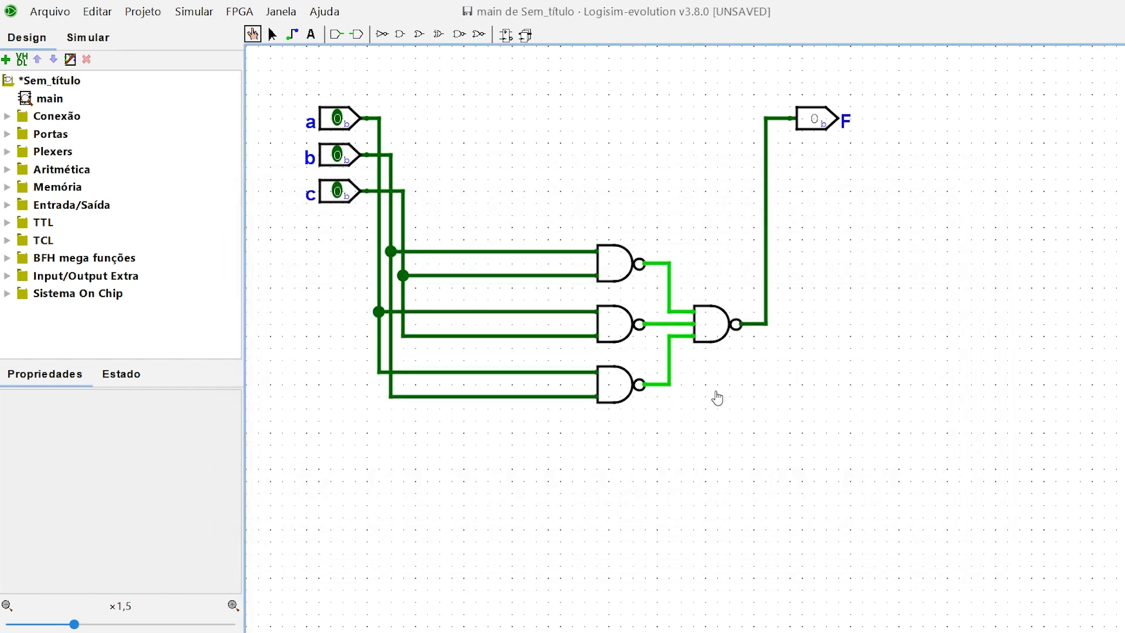